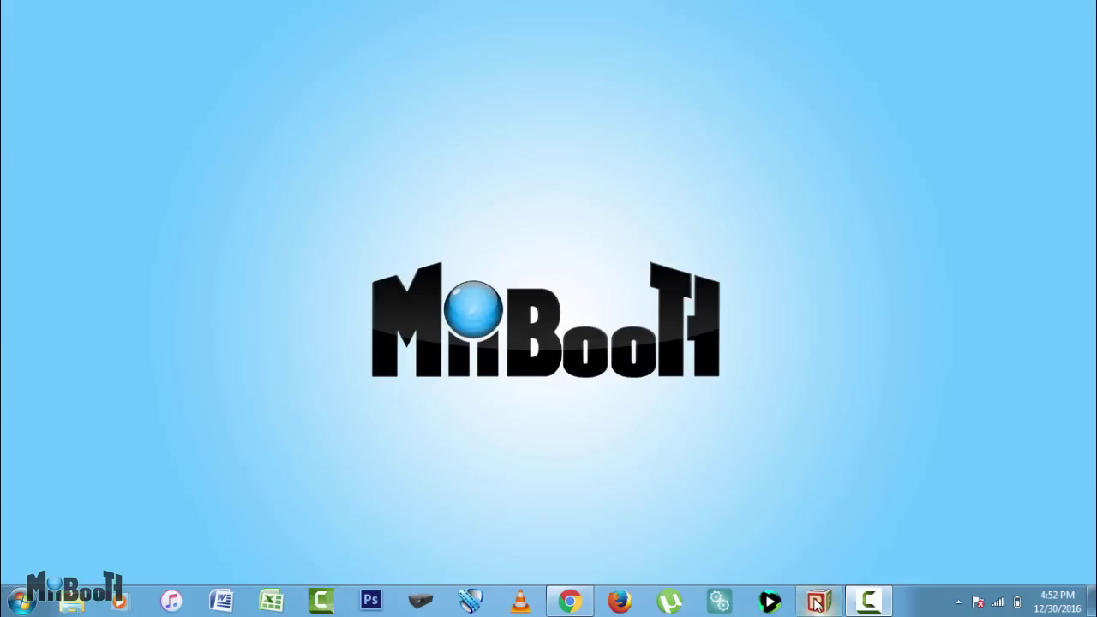
# - Open Repetier-Host, connect it to the printer, and bring up the manual axis controls
pyautogui.click(817, 602)
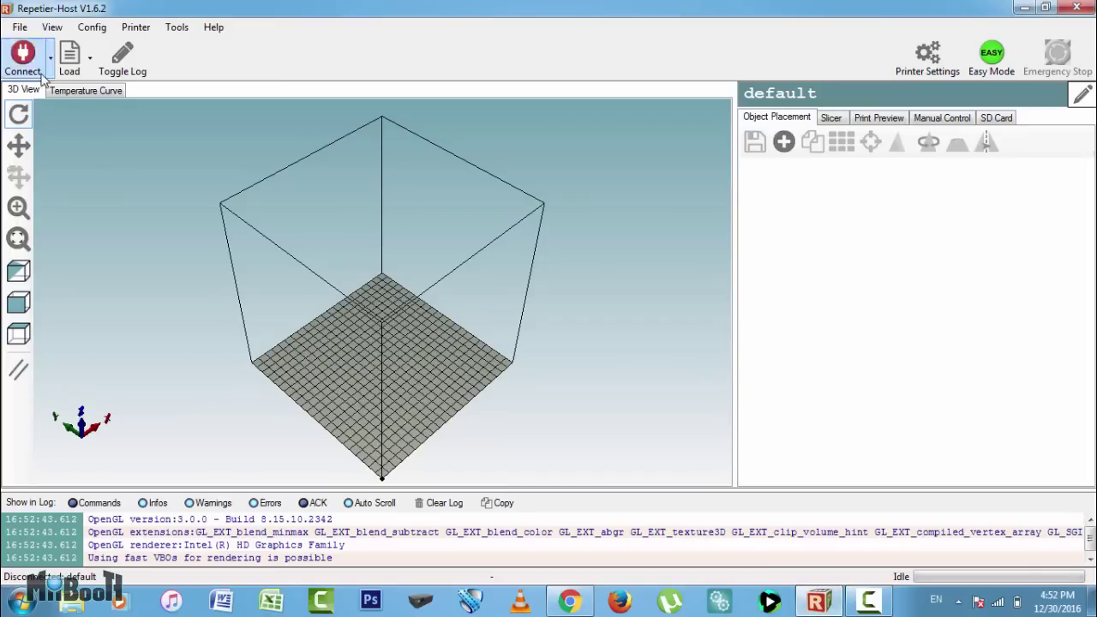
pyautogui.click(26, 61)
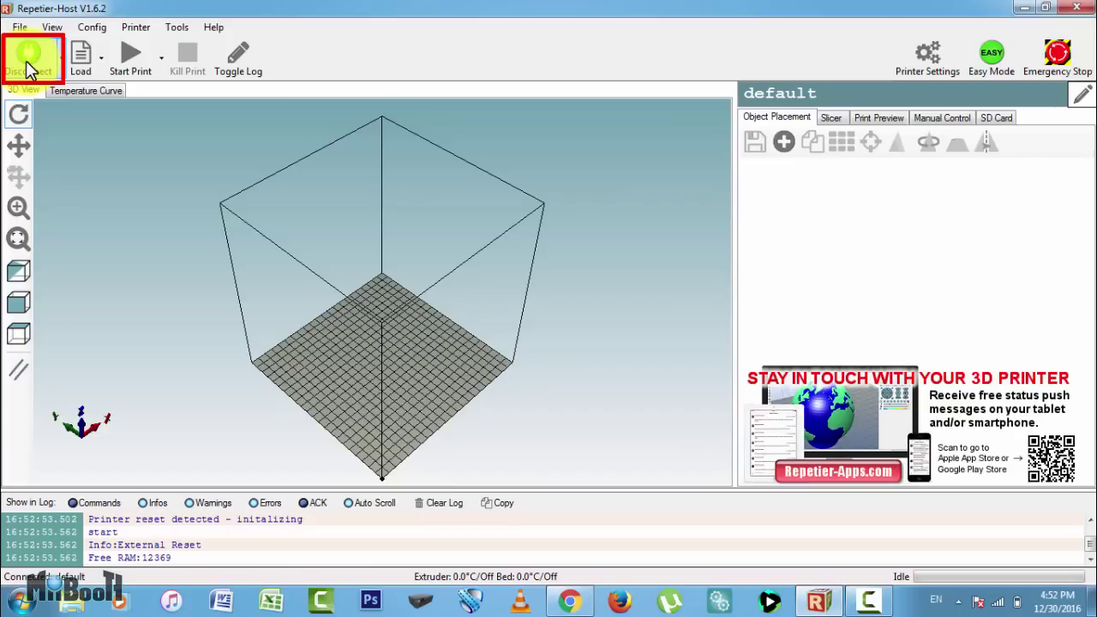
pyautogui.click(934, 119)
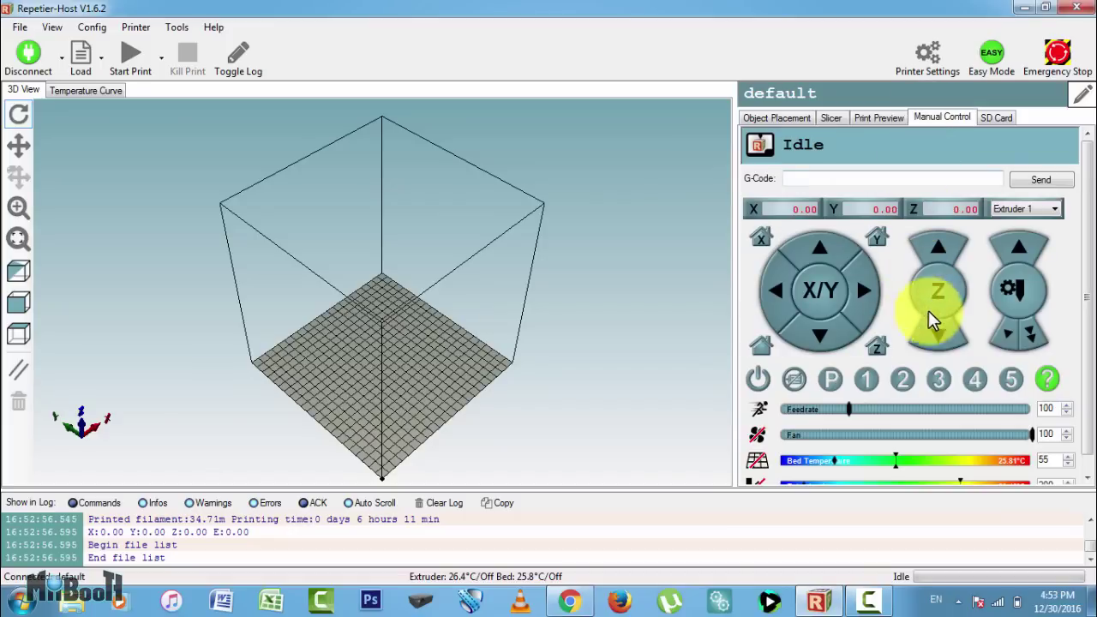
pyautogui.click(946, 353)
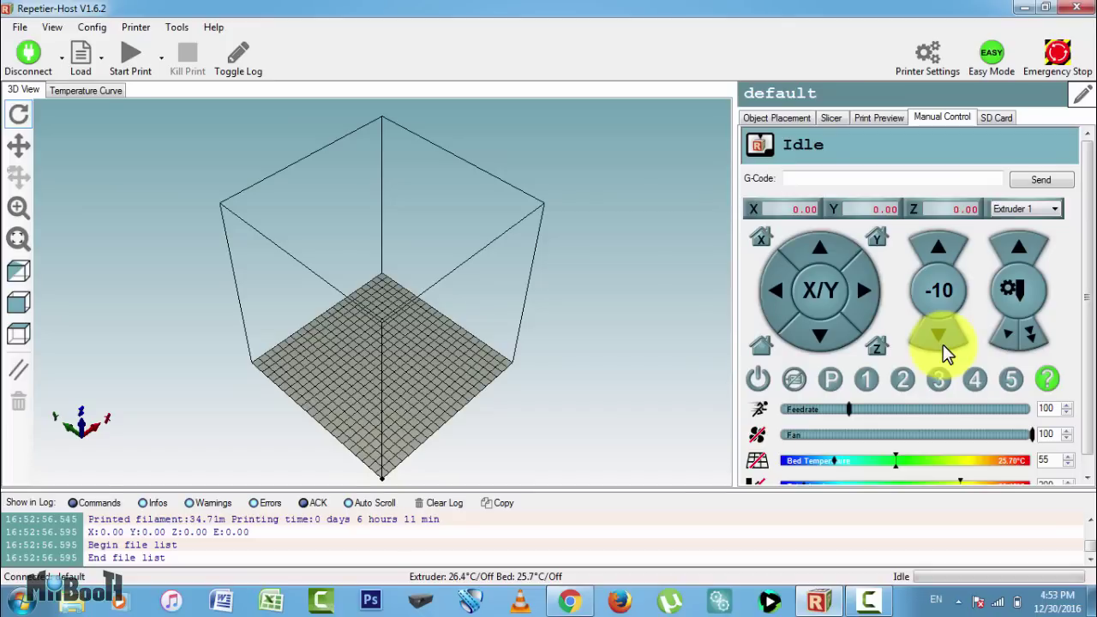
# - Load the Burj Khalifa touch up model onto the print bed
pyautogui.click(777, 117)
pyautogui.click(80, 55)
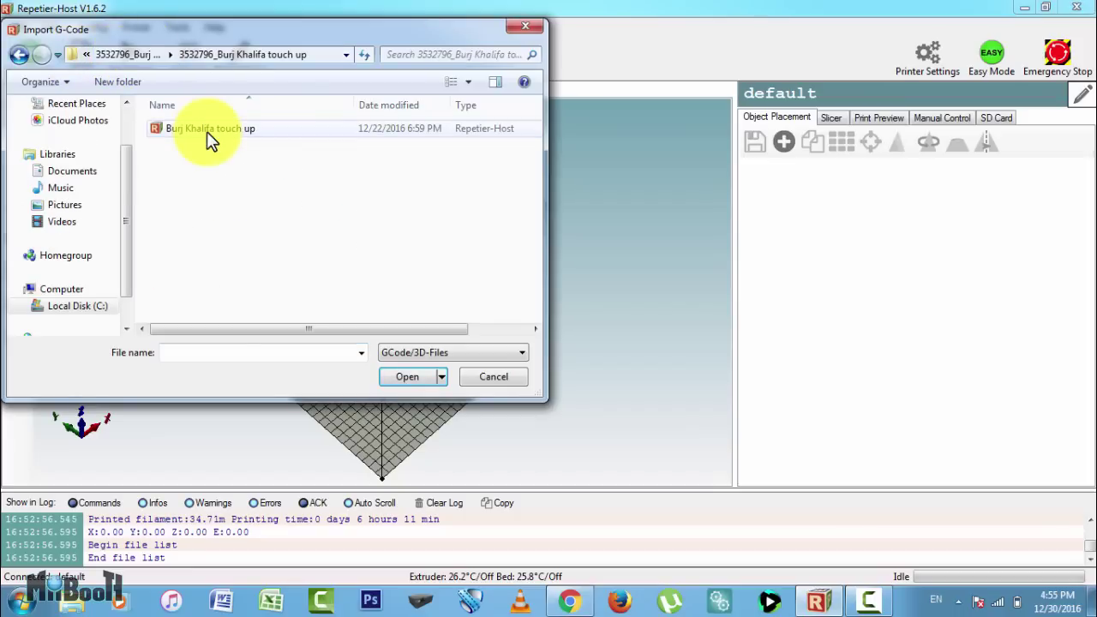
pyautogui.doubleClick(206, 130)
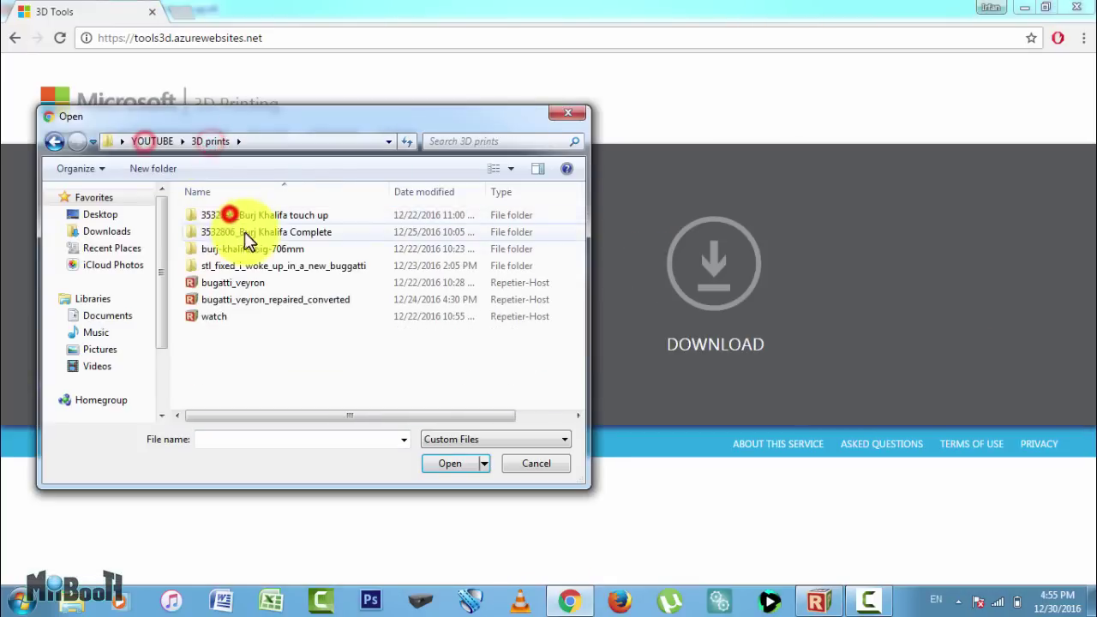
# - In Chrome, upload the Burj Khalifa touch up model to Microsoft's 3D Printing repair service and download the repaired file
pyautogui.doubleClick(240, 228)
pyautogui.click(247, 214)
pyautogui.click(451, 463)
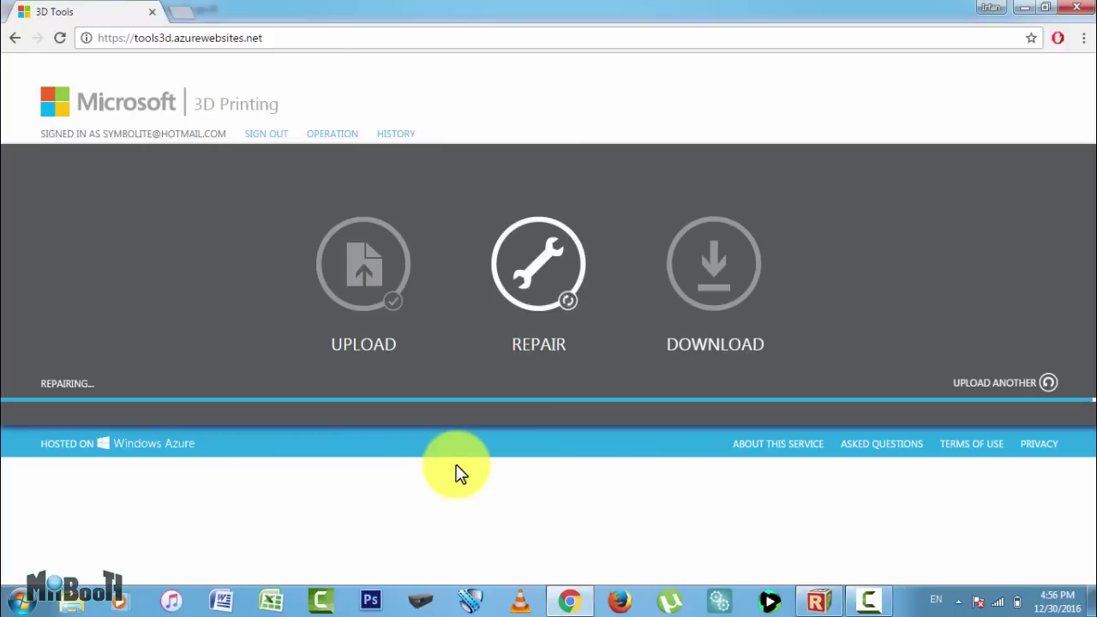
pyautogui.click(720, 264)
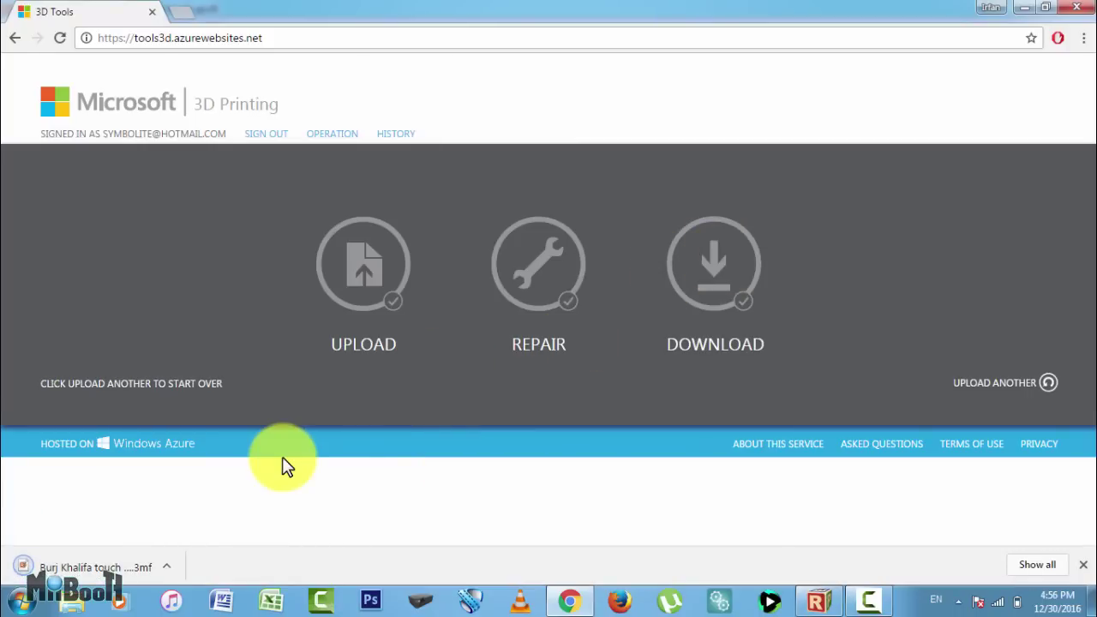
# - Switch to Repetier-Host and load Burj Khalifa Complete_repaired from the 3532806_Burj Khalifa Complete folder
pyautogui.click(814, 602)
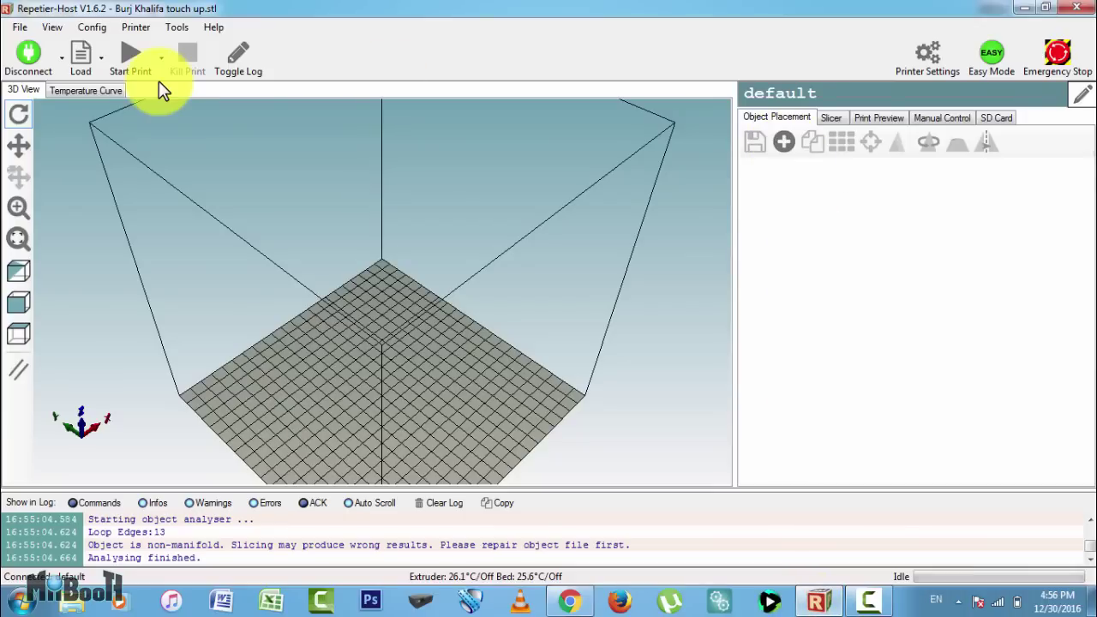
pyautogui.click(77, 62)
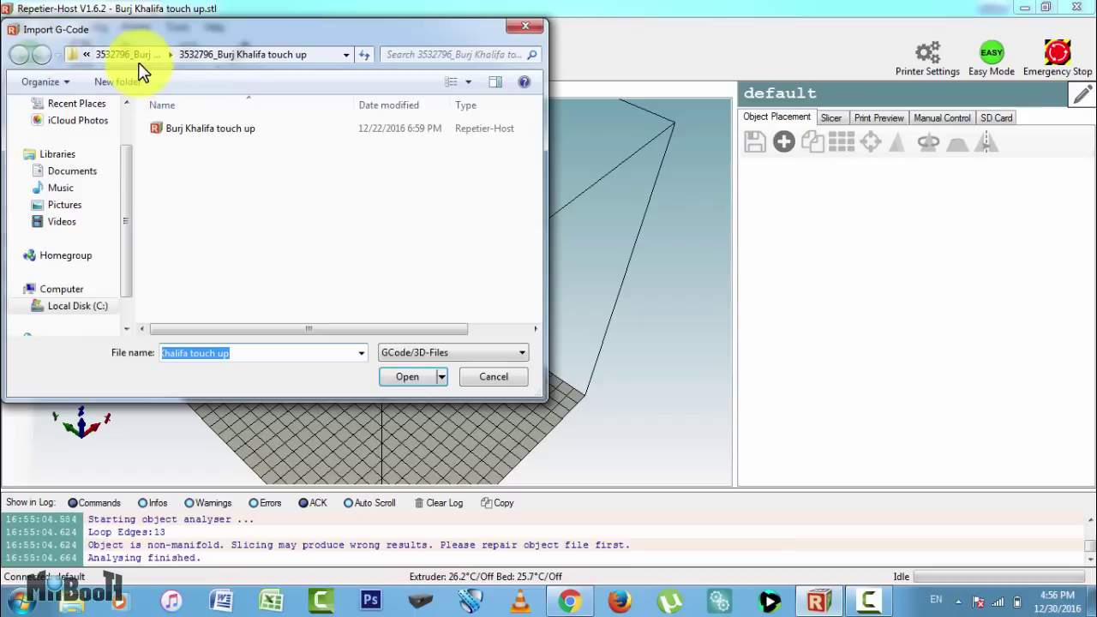
pyautogui.click(133, 55)
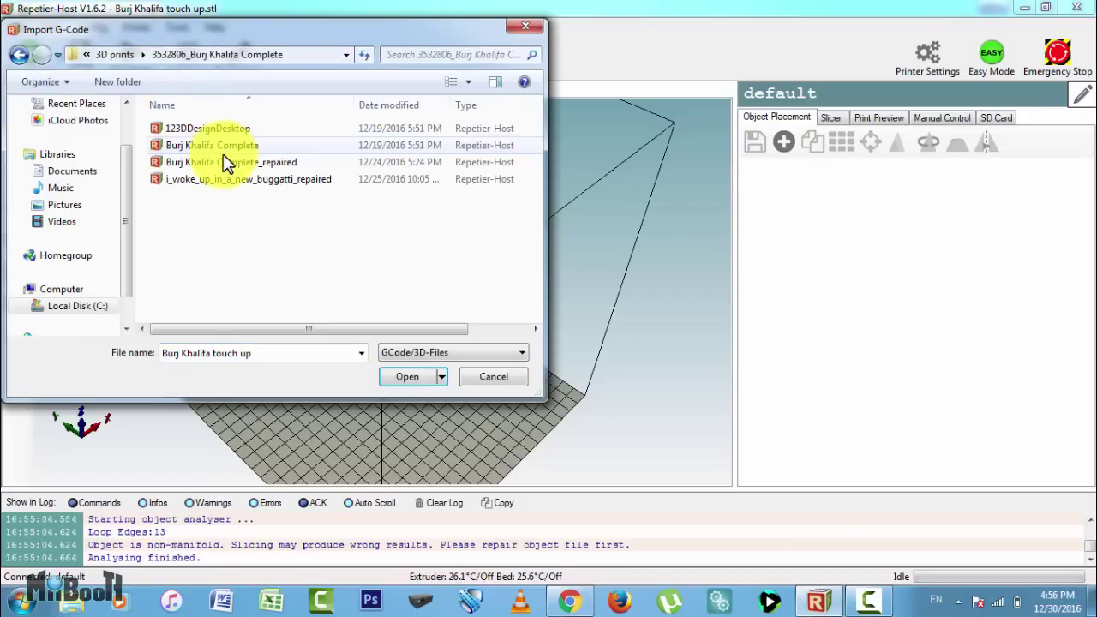
pyautogui.doubleClick(221, 162)
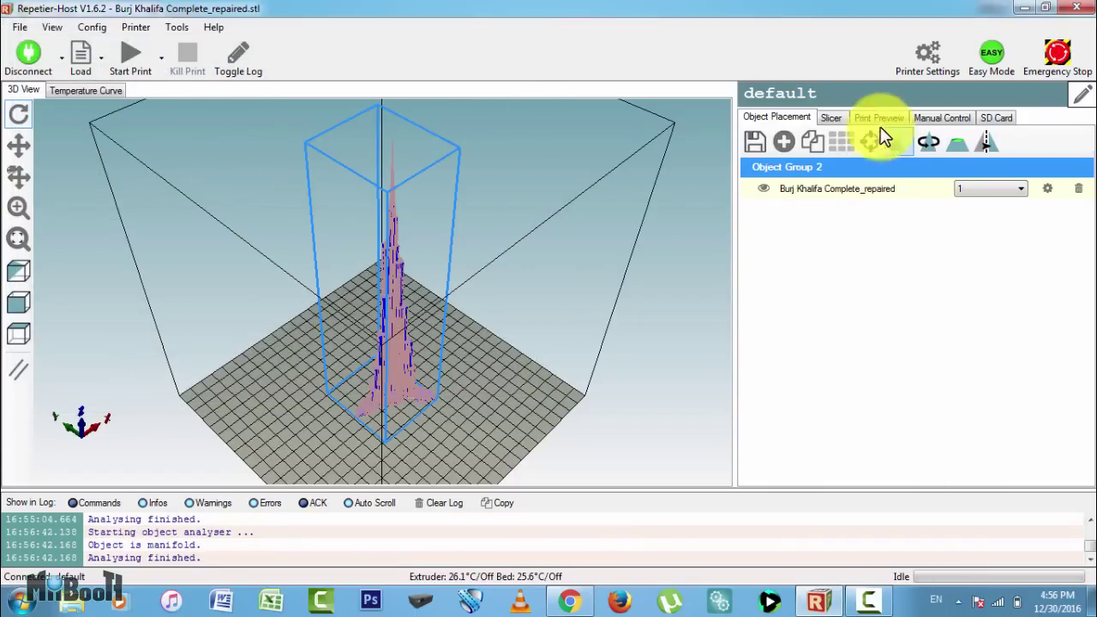
# - Open the Slic3r configuration, and slice the repaired Burj Khalifa model with Slic3r
pyautogui.click(838, 118)
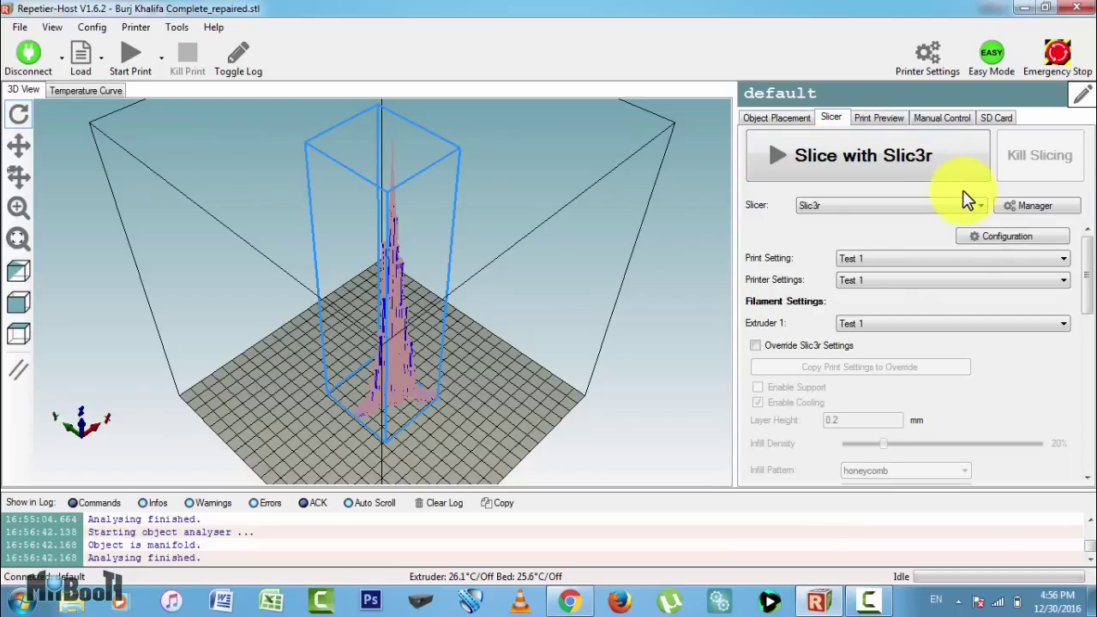
pyautogui.click(1003, 237)
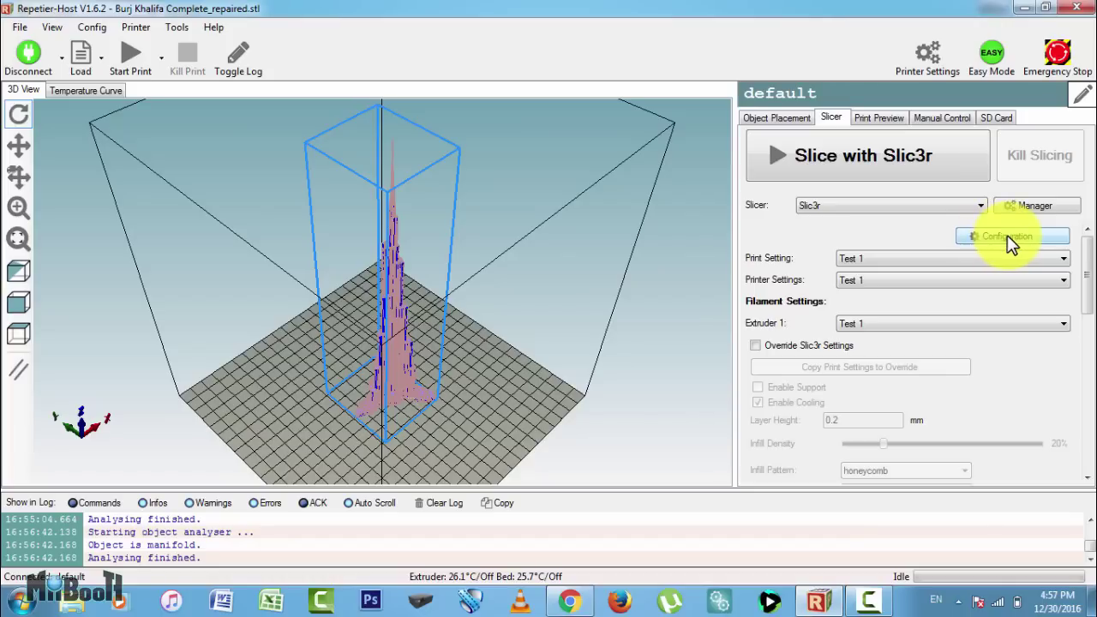
pyautogui.click(929, 159)
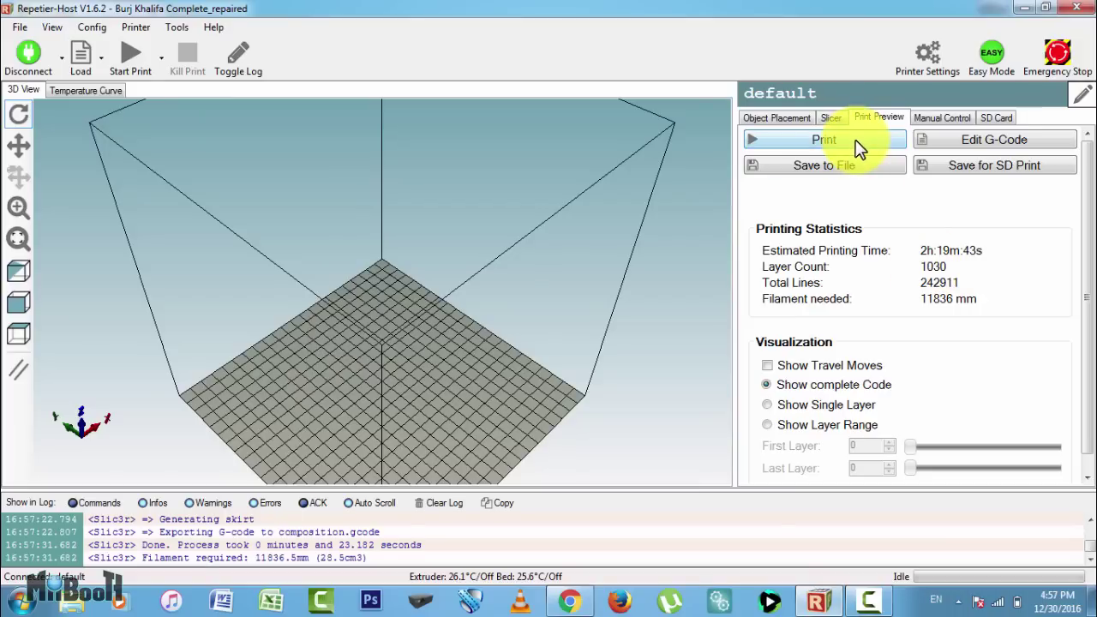
# - Save the sliced G-code for SD printing in binary format to Removable Disk (E:) as Building print
pyautogui.click(964, 170)
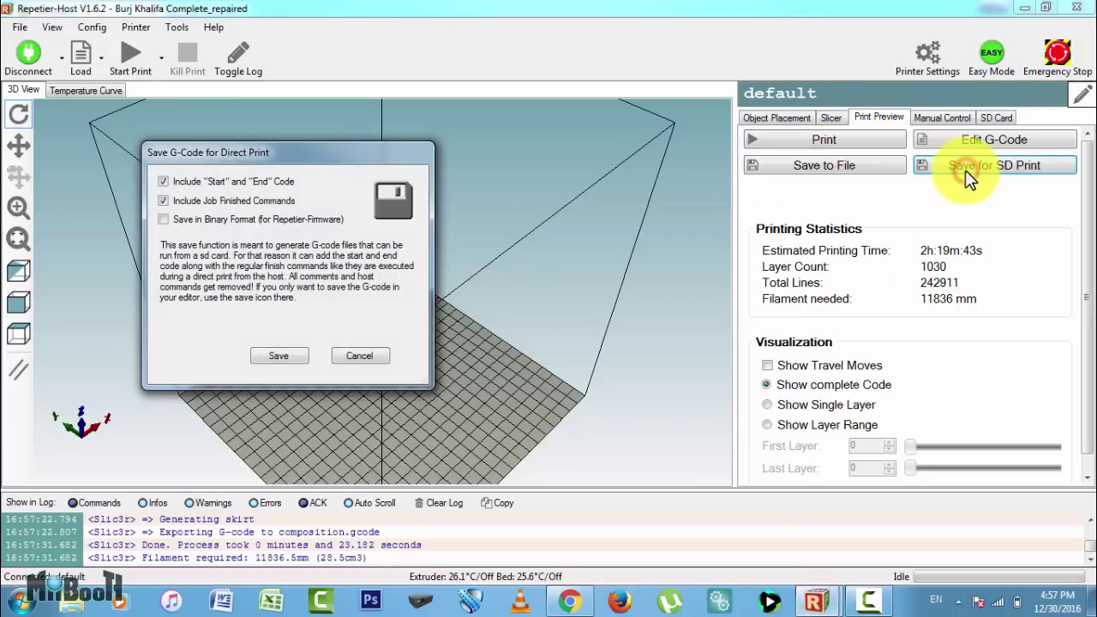
pyautogui.click(163, 219)
pyautogui.click(286, 358)
pyautogui.scroll(-1, 227, 424)
pyautogui.click(230, 402)
pyautogui.click(352, 462)
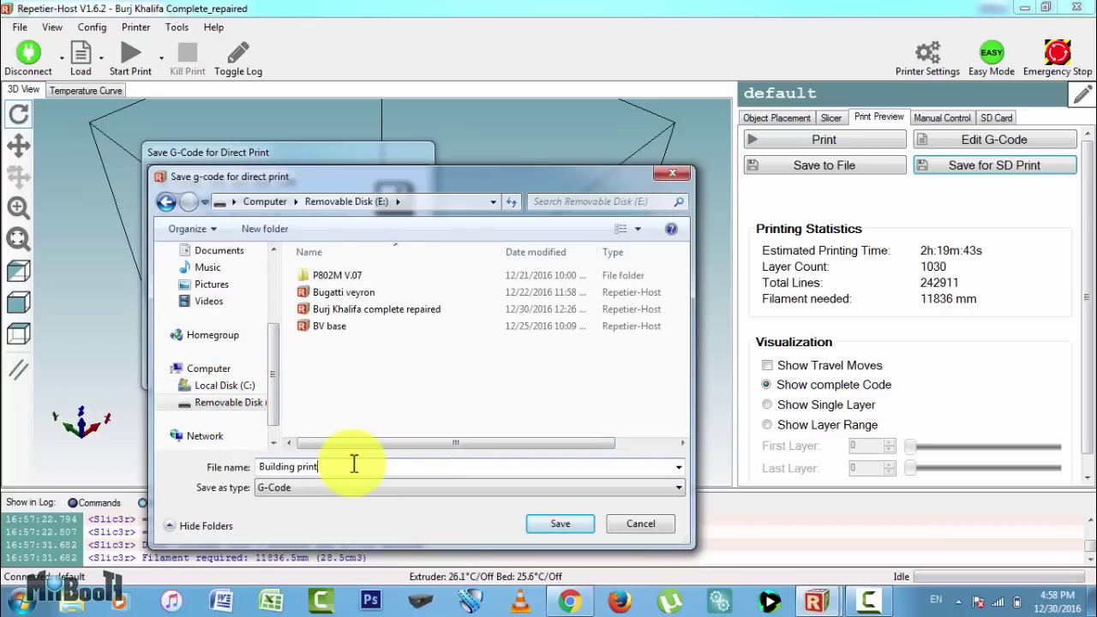
pyautogui.write('Building print')
pyautogui.click(557, 524)
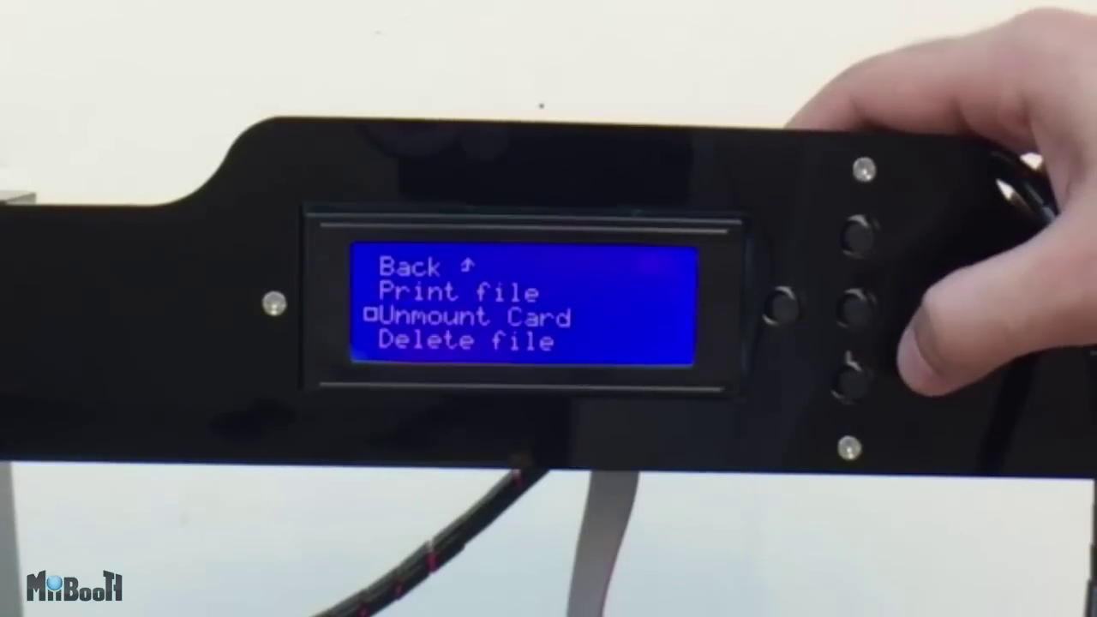
pyautogui.click(458, 292)
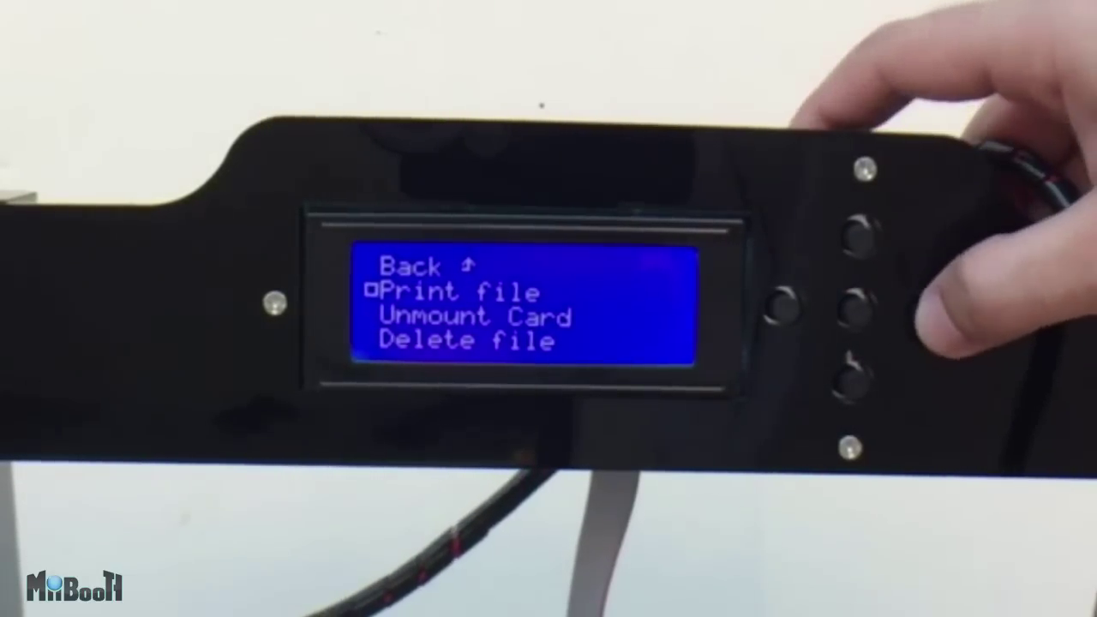
pyautogui.press('Return')
pyautogui.press('Down')
pyautogui.press('Down')
pyautogui.press('Down')
pyautogui.press('Down')
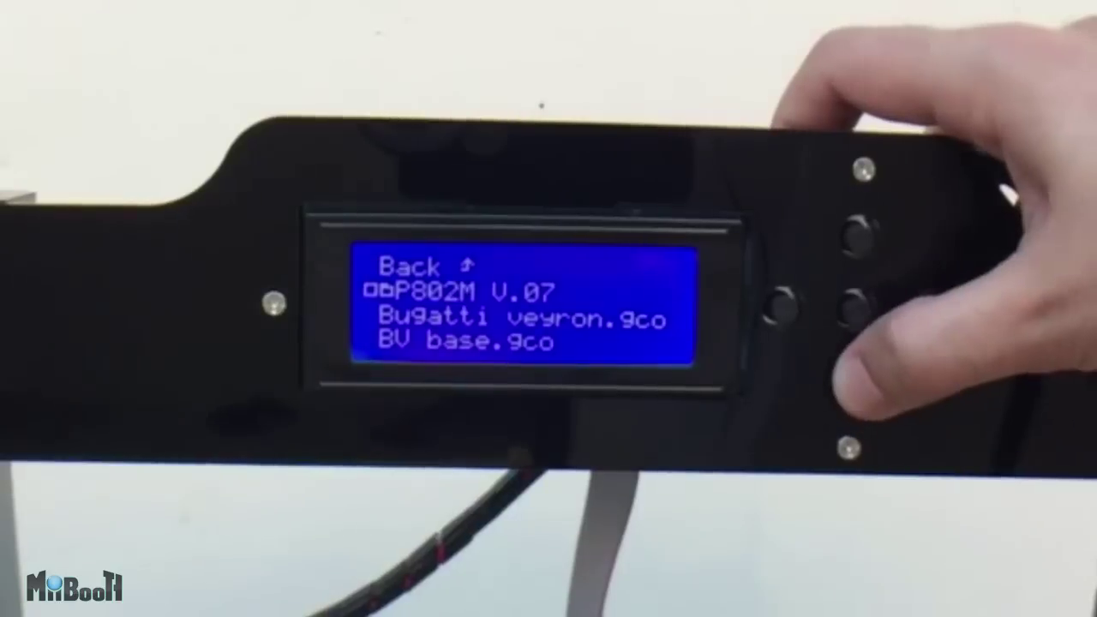
pyautogui.press('Down')
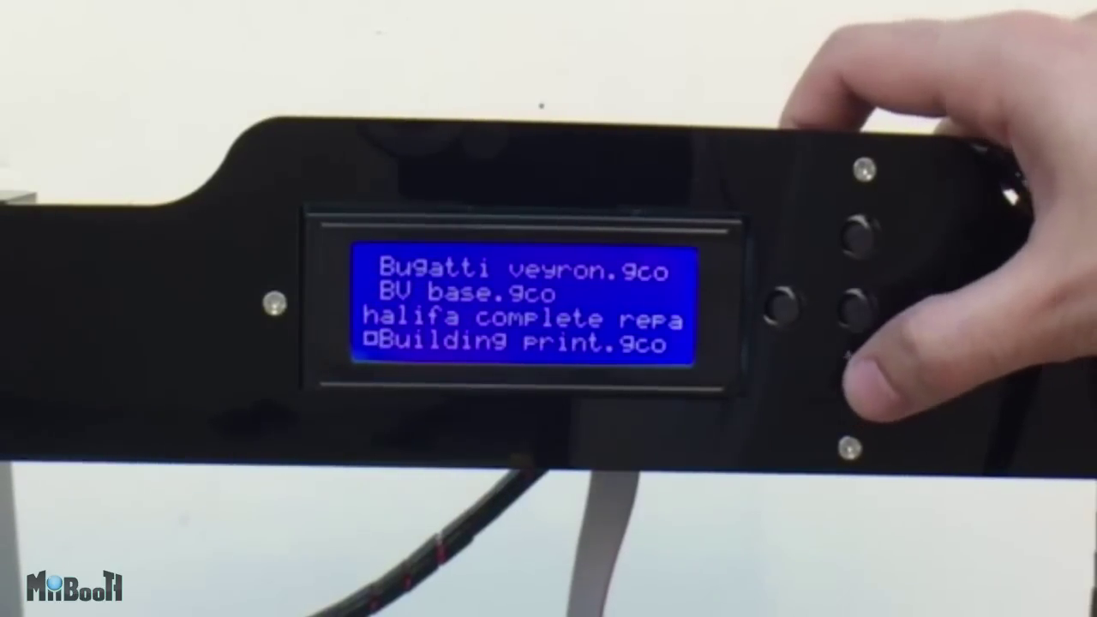
pyautogui.press('Return')
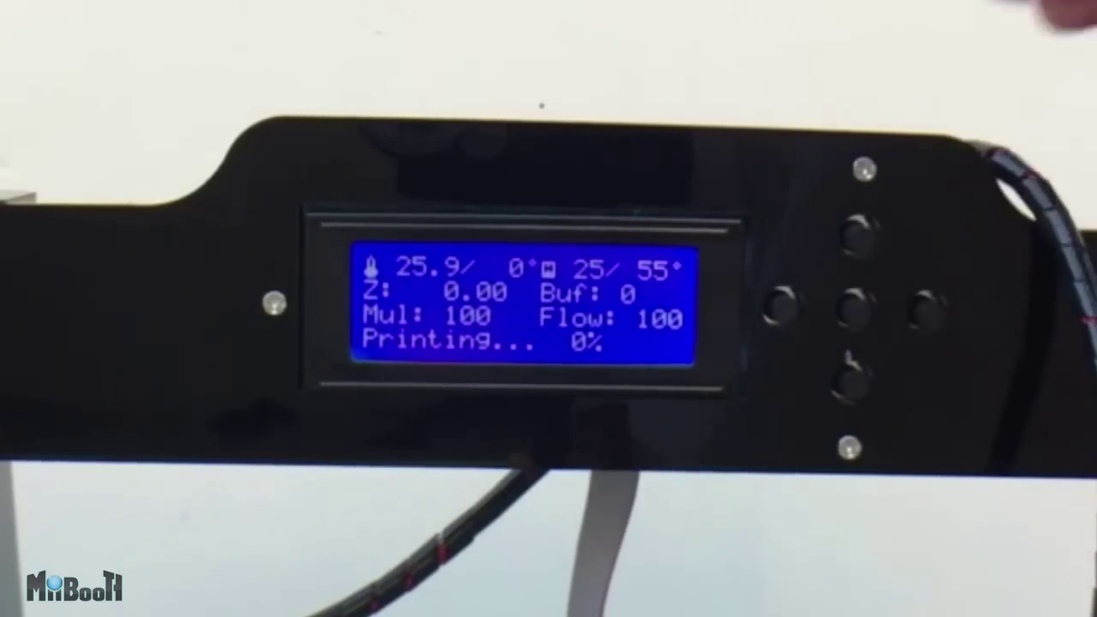